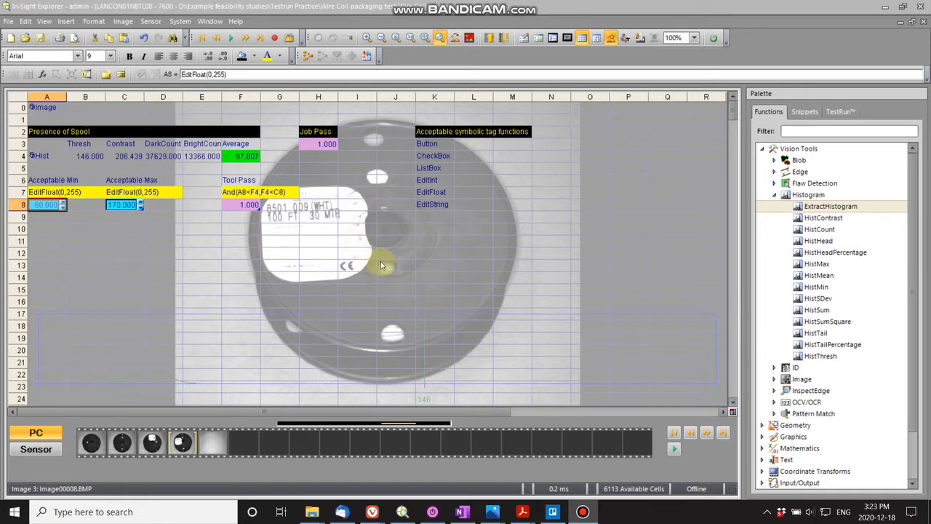
Compare the spool check on the blank image and the labelled spool image, and examine the Hist and Average cells in row 4.
left_click(209, 444)
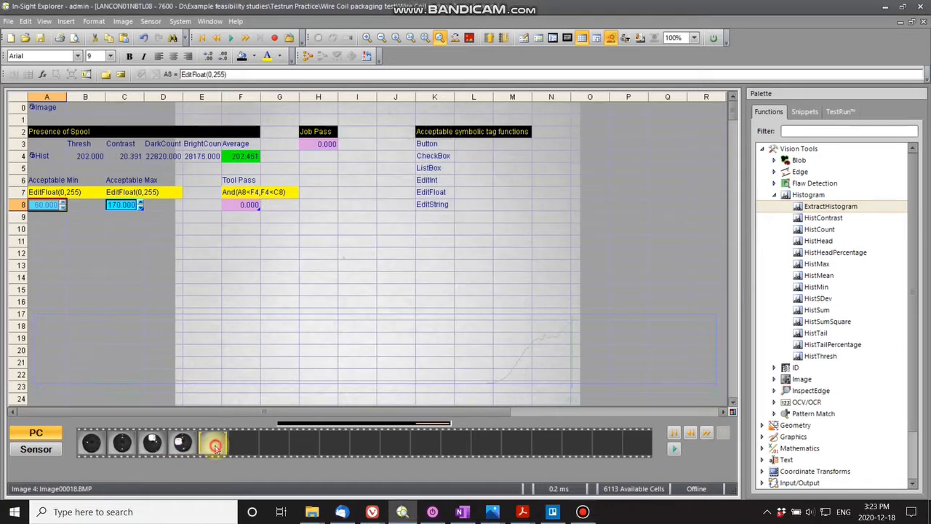
left_click(191, 446)
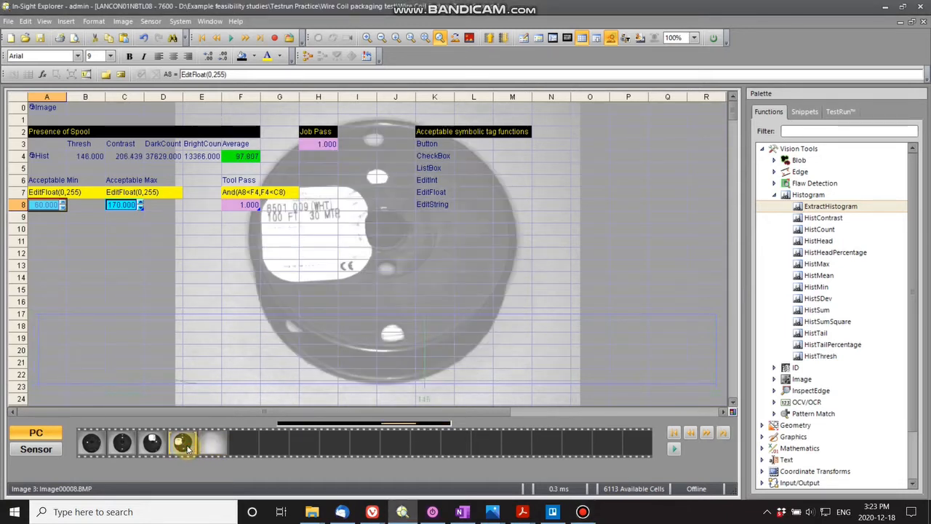
left_click(48, 156)
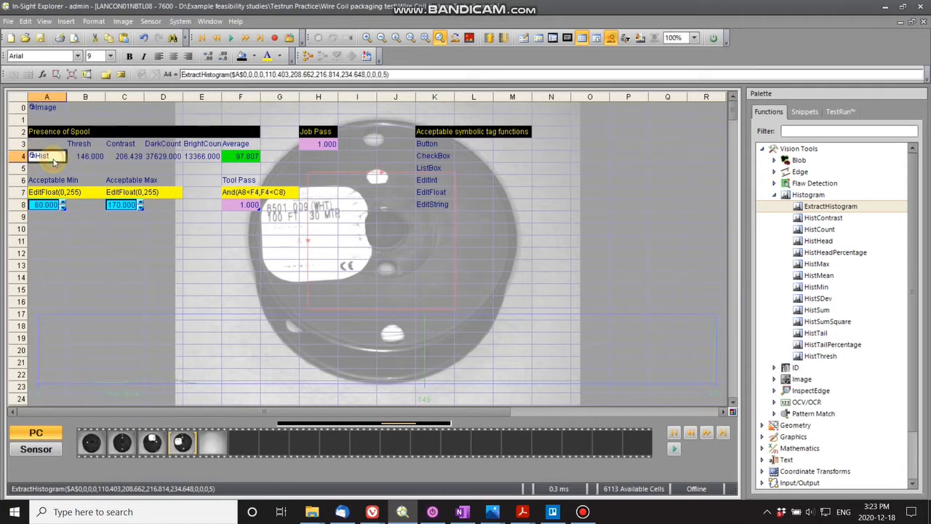
left_click(252, 160)
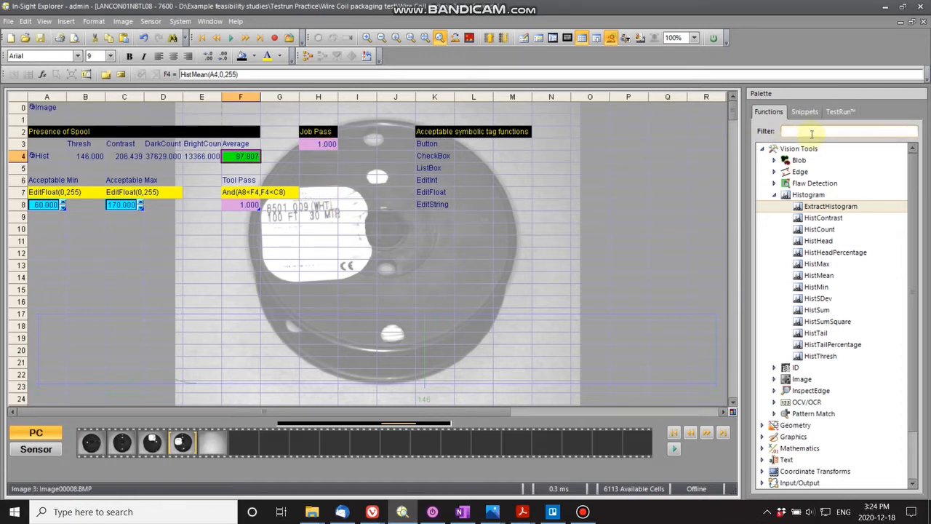
Open the TestRun setup and review its Job Pass/Fail cell and symbolic tags.
left_click(840, 111)
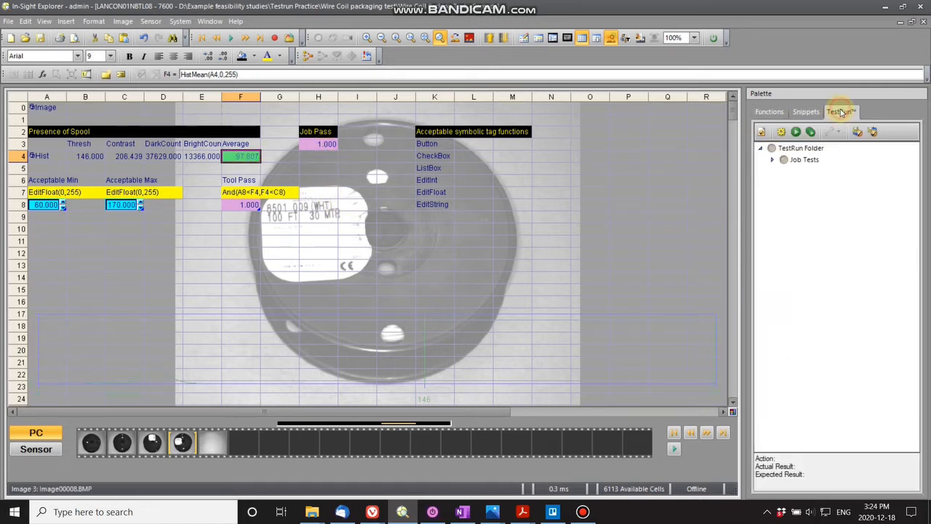
left_click(783, 138)
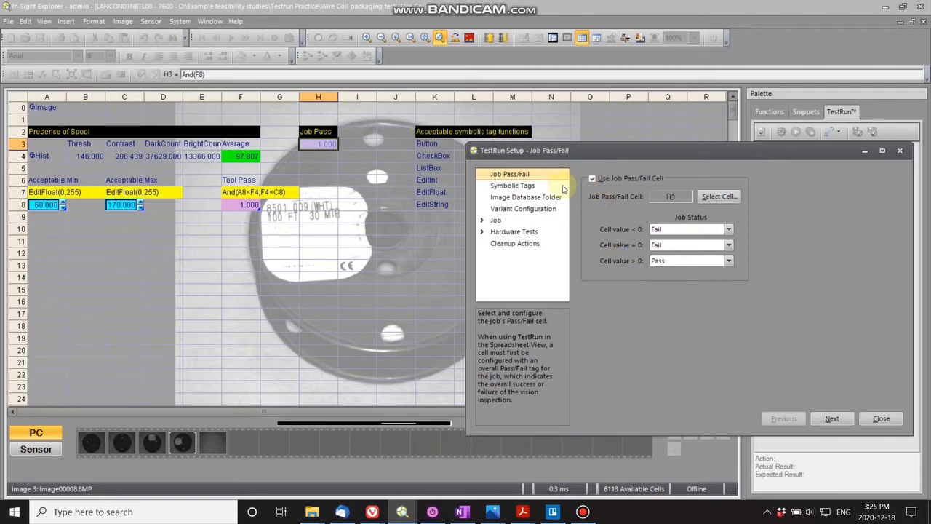
left_click(510, 187)
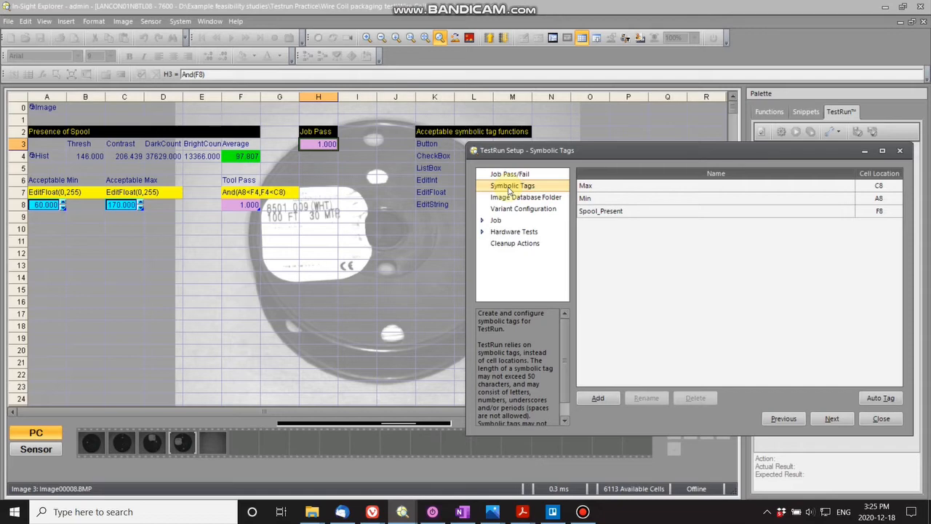
Add a symbolic tag for the Contrast cell C4 and delete that tag again.
left_click(598, 398)
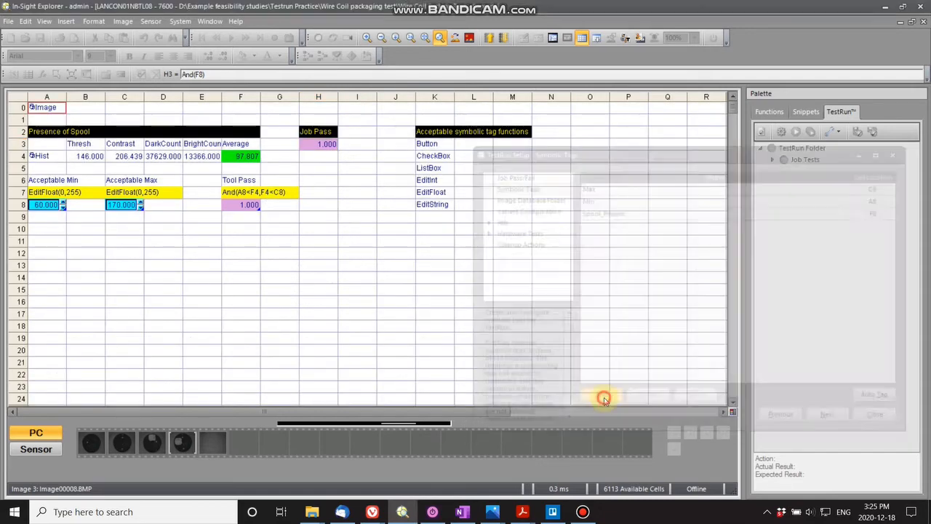
left_click(128, 157)
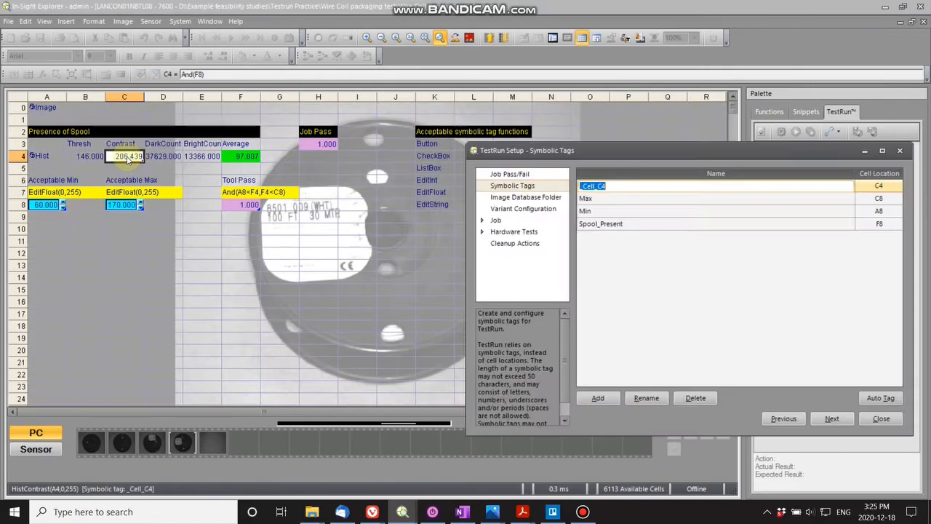
left_click(617, 203)
left_click(622, 187)
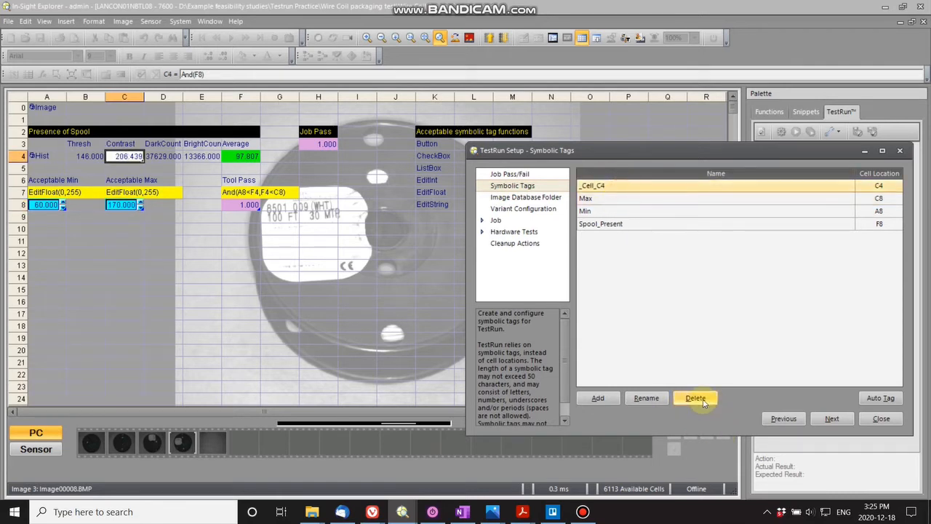
left_click(697, 399)
Check which cells the Max and Spool_Present tags refer to, and review the image database folder and variant configuration.
left_click(635, 186)
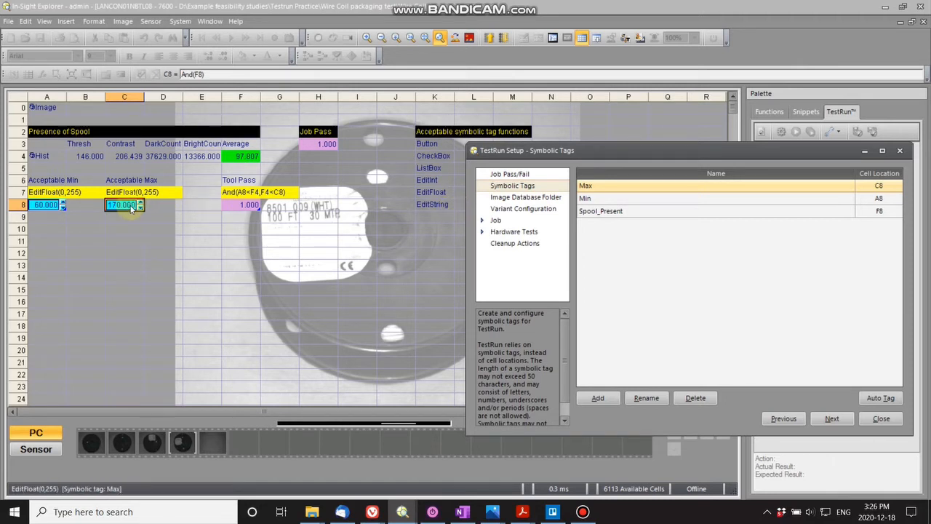
left_click(617, 213)
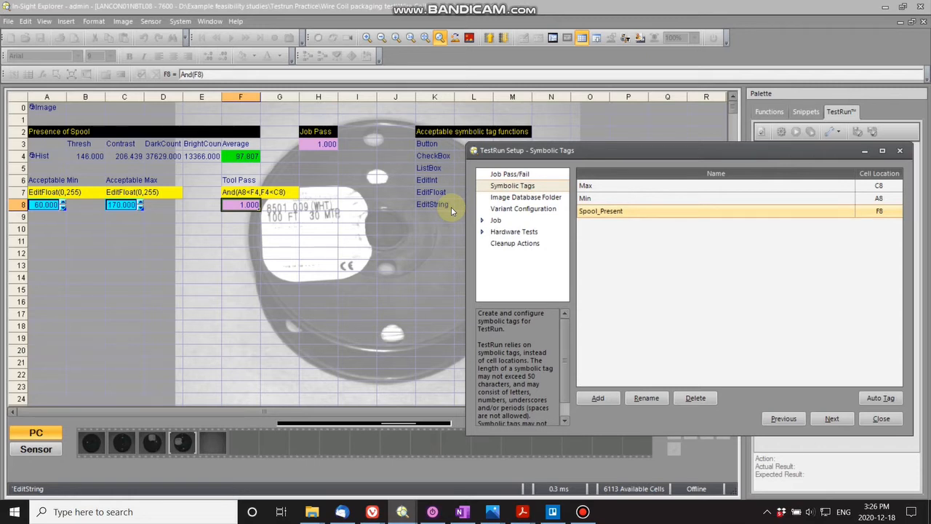
left_click(509, 198)
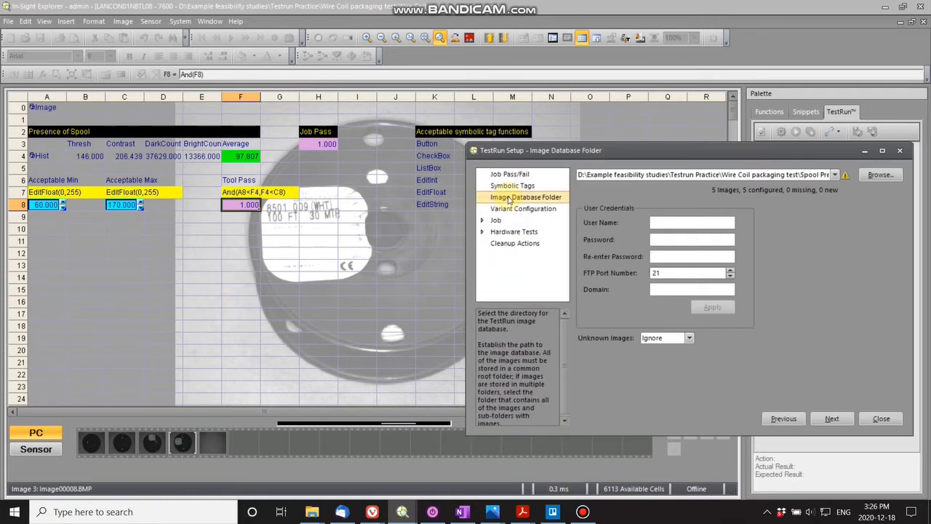
left_click(511, 209)
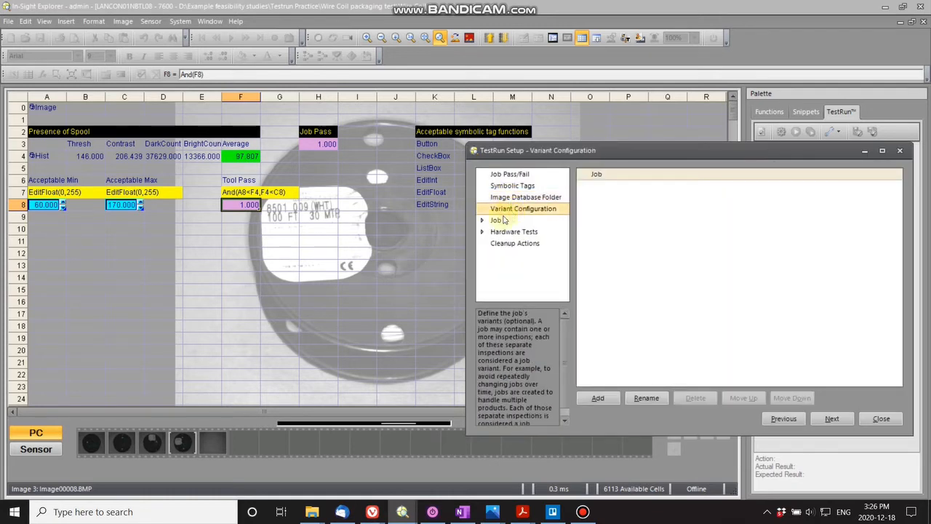
Review the job's setup actions for Min and Max against the symbolic tags, and look at its limit tests.
left_click(484, 222)
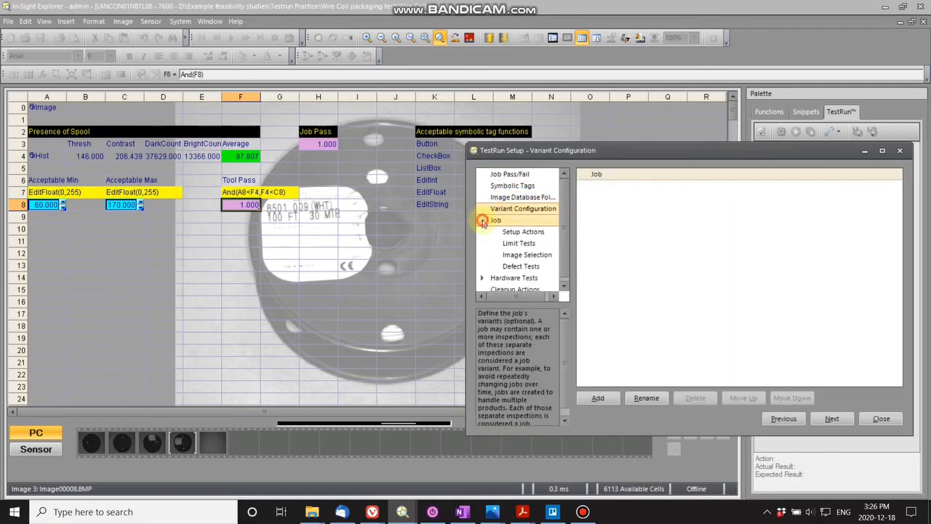
left_click(521, 234)
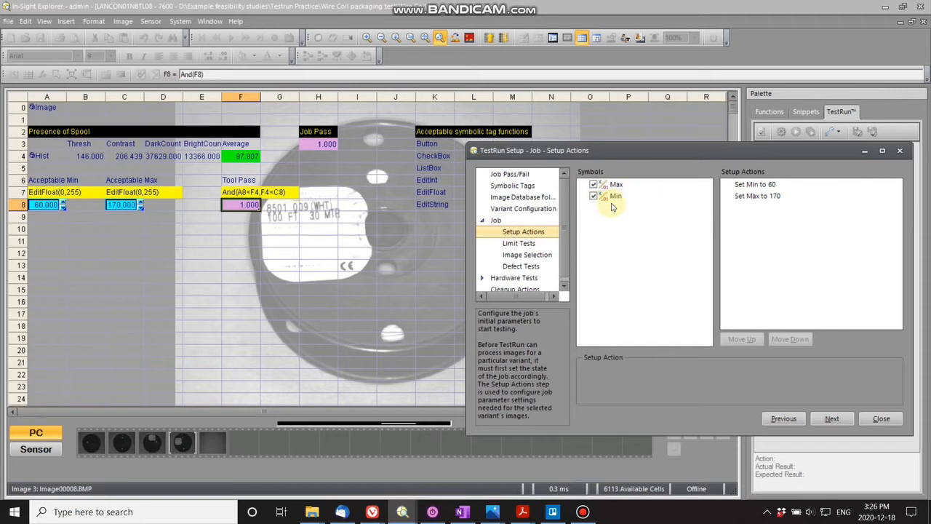
left_click(502, 187)
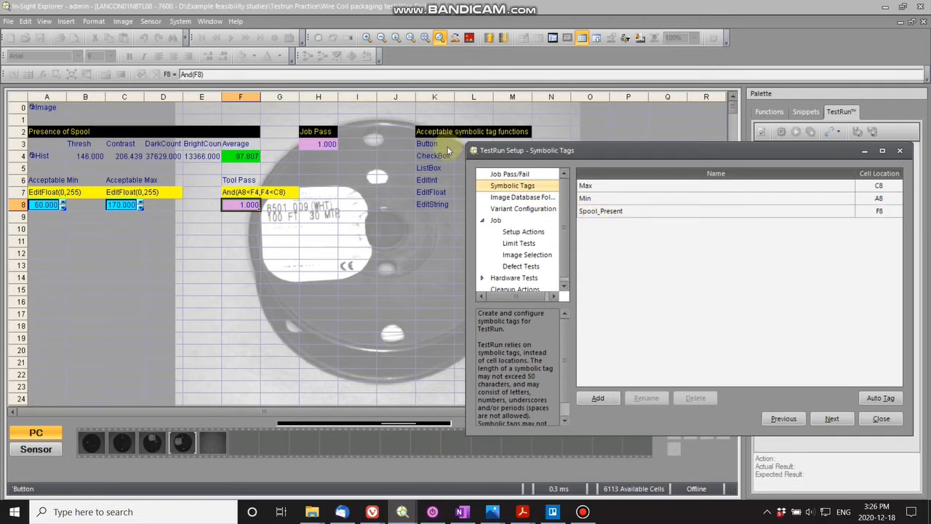
left_click(523, 231)
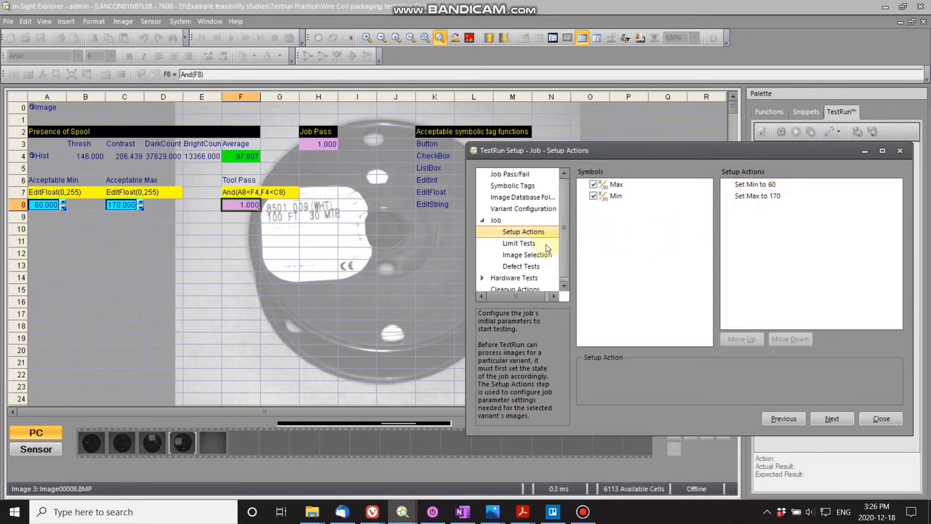
left_click(518, 245)
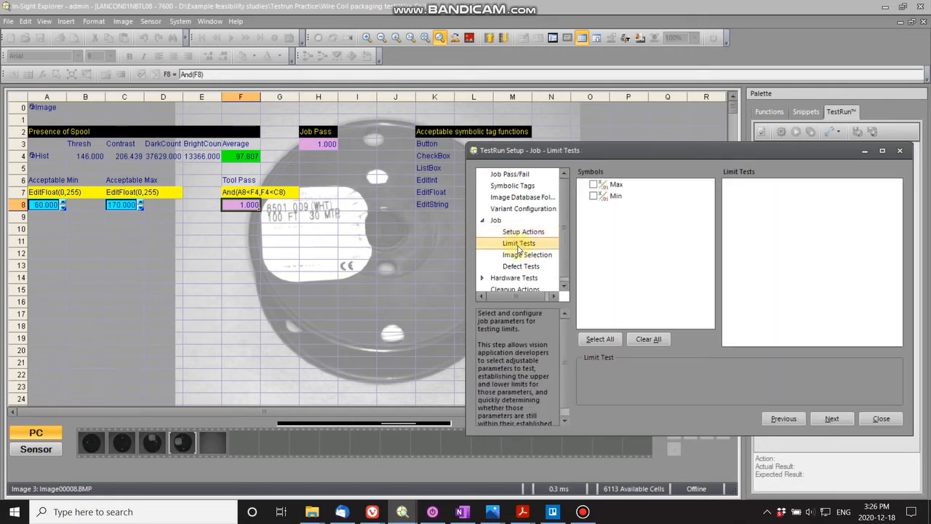
In the job's image selection, classify Image00008.BMP as Good and Image00018.BMP as Bad.
left_click(520, 256)
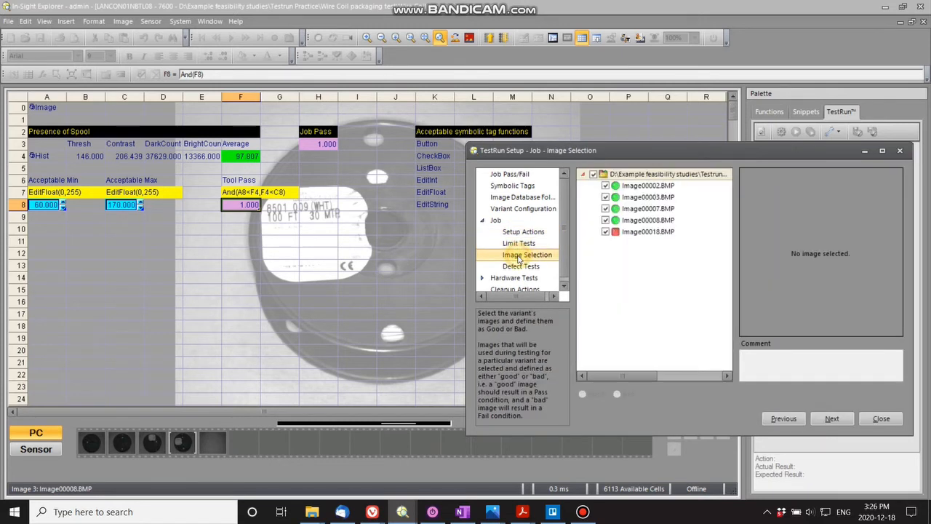
left_click(633, 221)
right_click(637, 223)
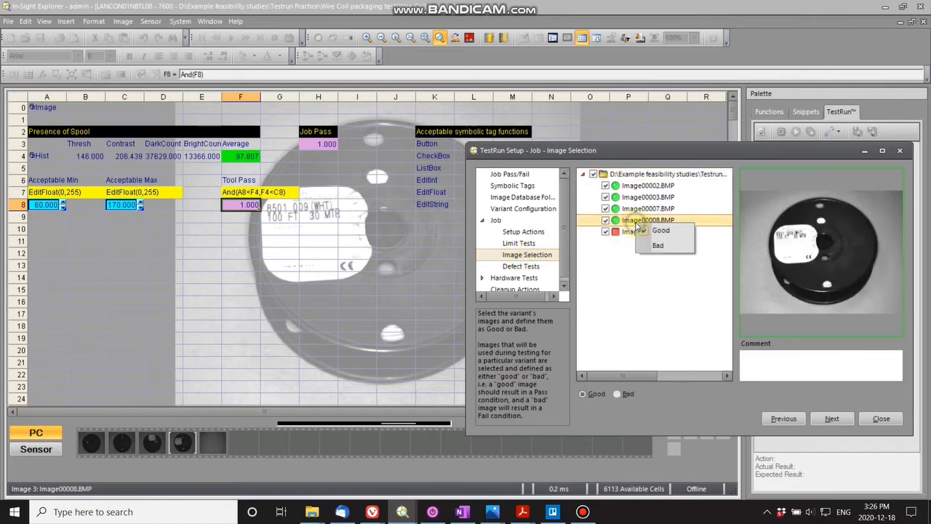
left_click(663, 232)
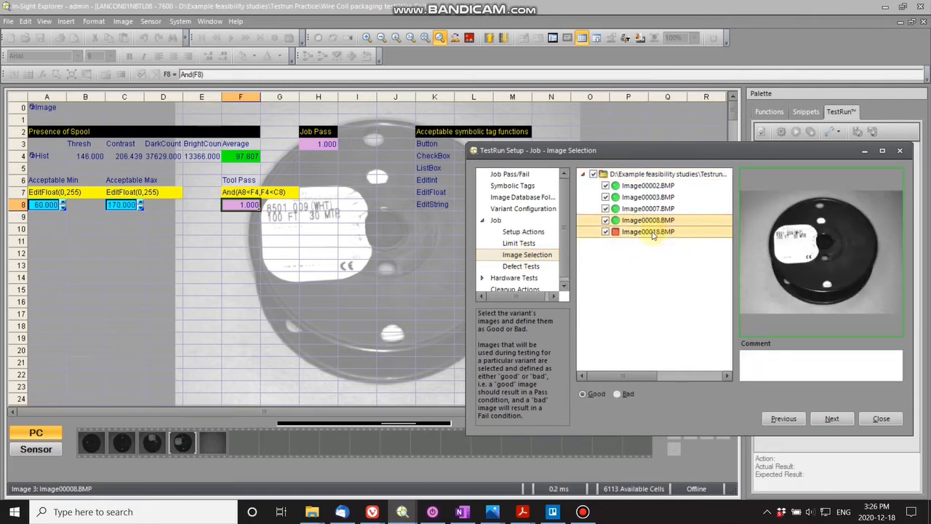
right_click(653, 235)
left_click(680, 254)
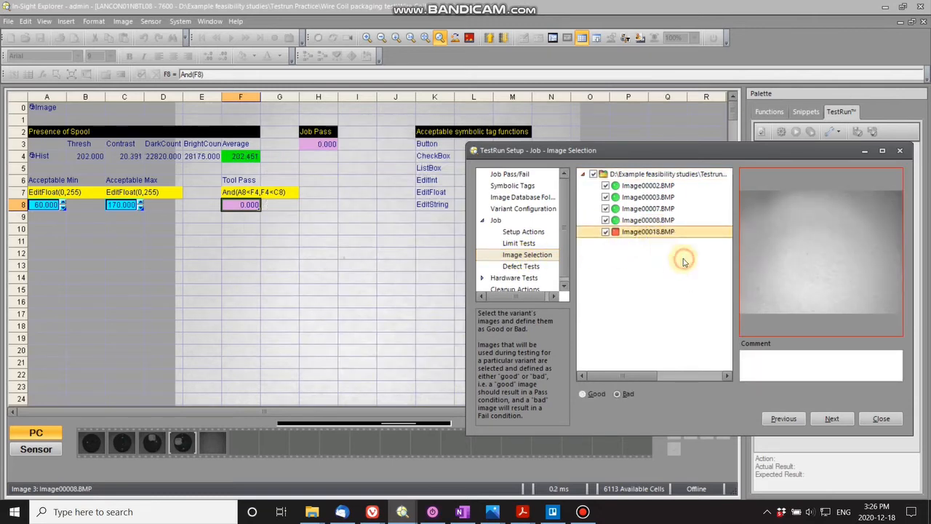
In the job's defect tests, set the Spool Present defect to exist when the Spool_Present tag is true.
left_click(522, 267)
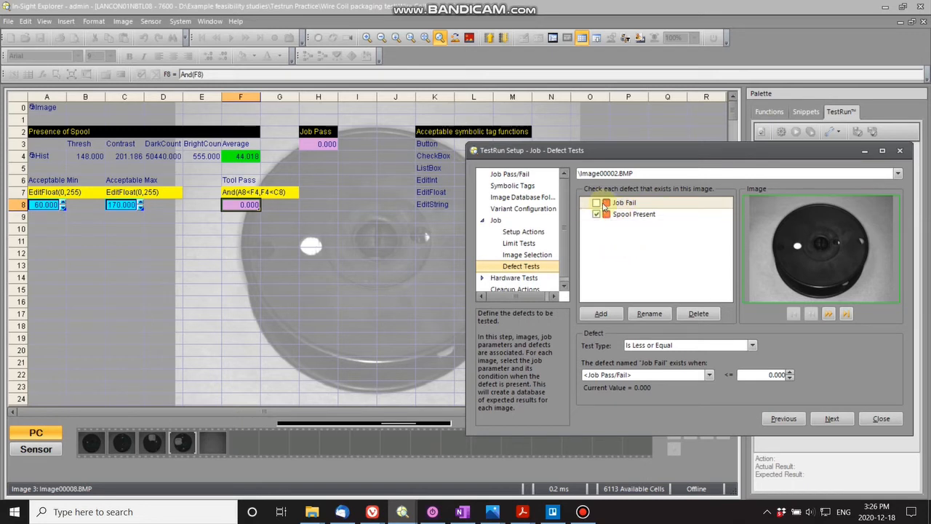
left_click(646, 216)
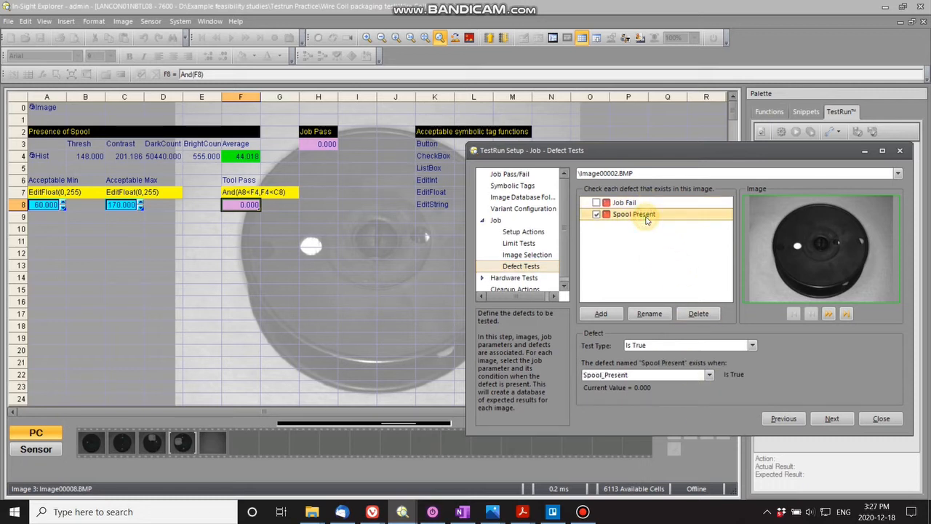
left_click(709, 375)
left_click(620, 423)
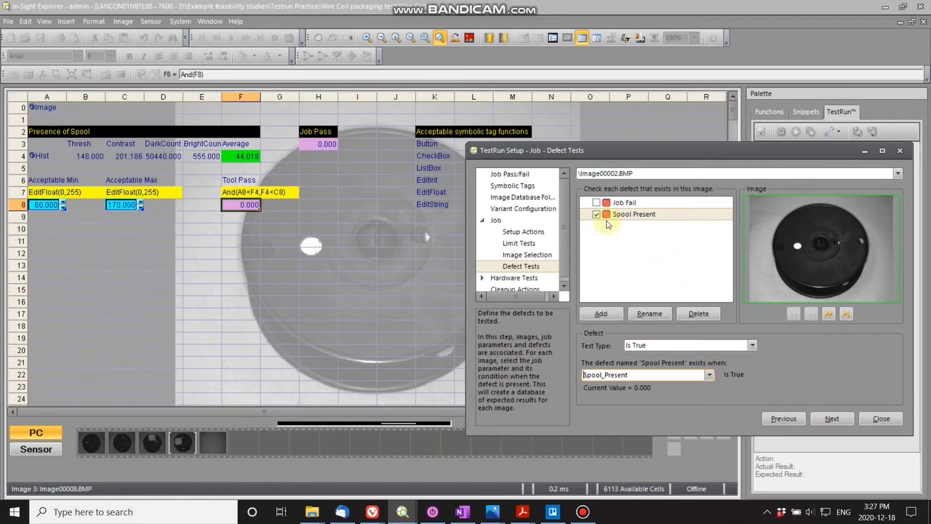
Step through the defect test images up to Image00018.BMP and check which defects are assigned to each.
left_click(829, 314)
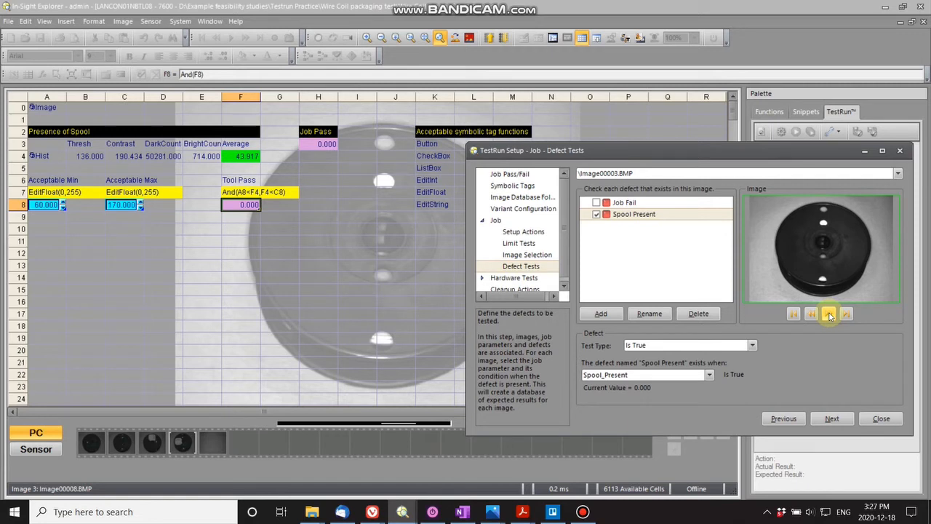
left_click(828, 314)
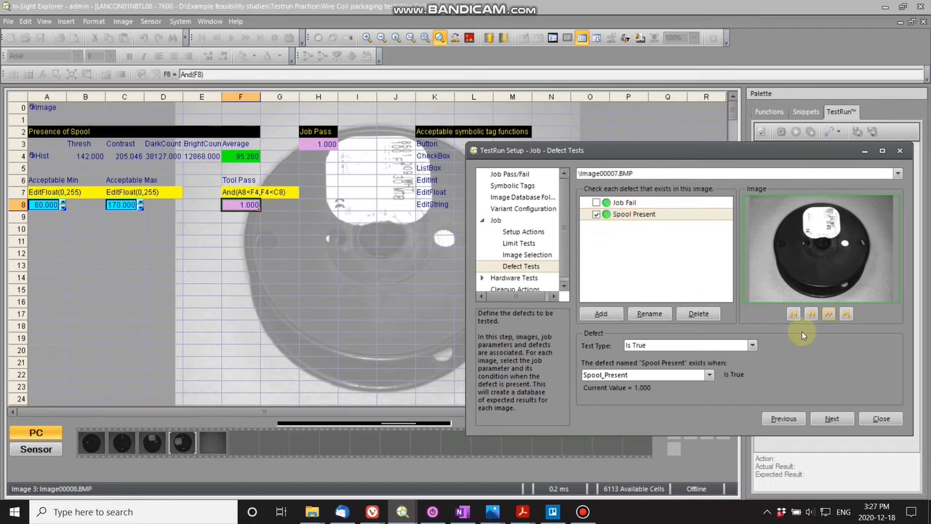
left_click(829, 314)
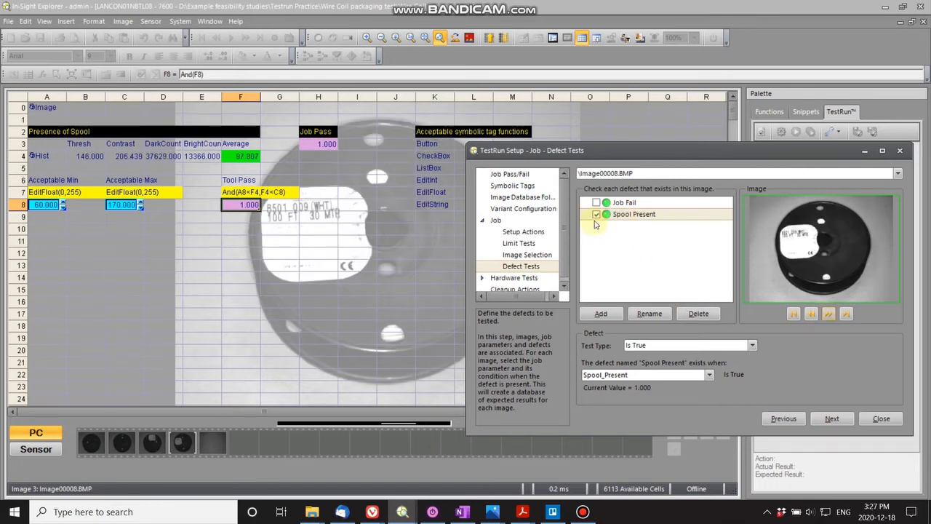
left_click(828, 314)
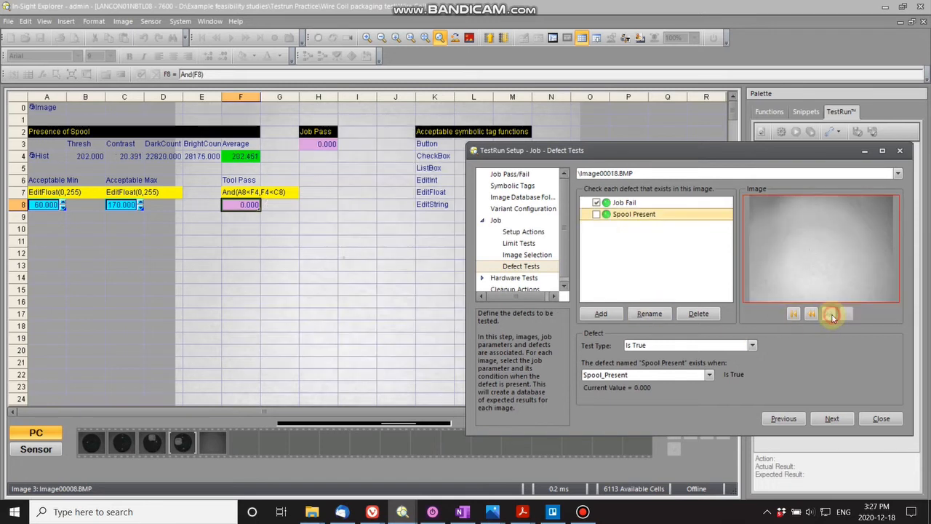
left_click(597, 205)
left_click(566, 239)
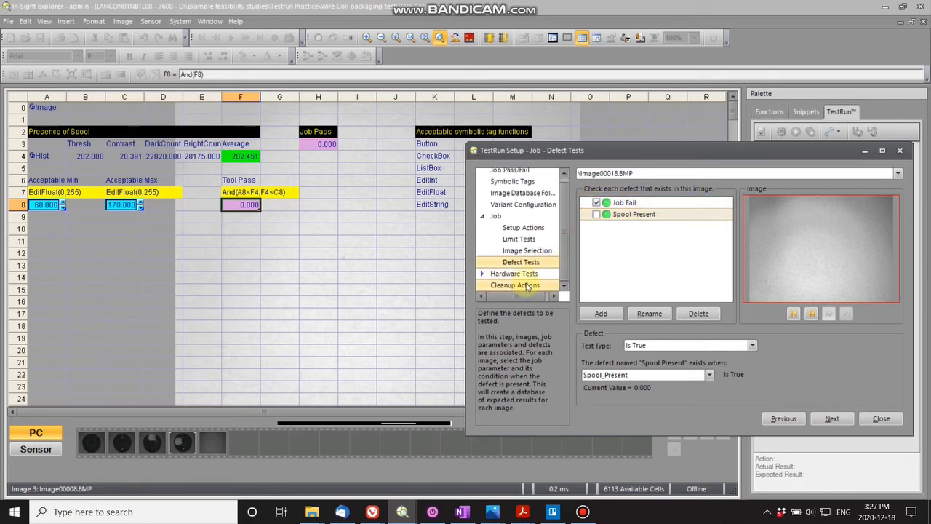
Close the TestRun setup and run the job tests.
left_click(880, 419)
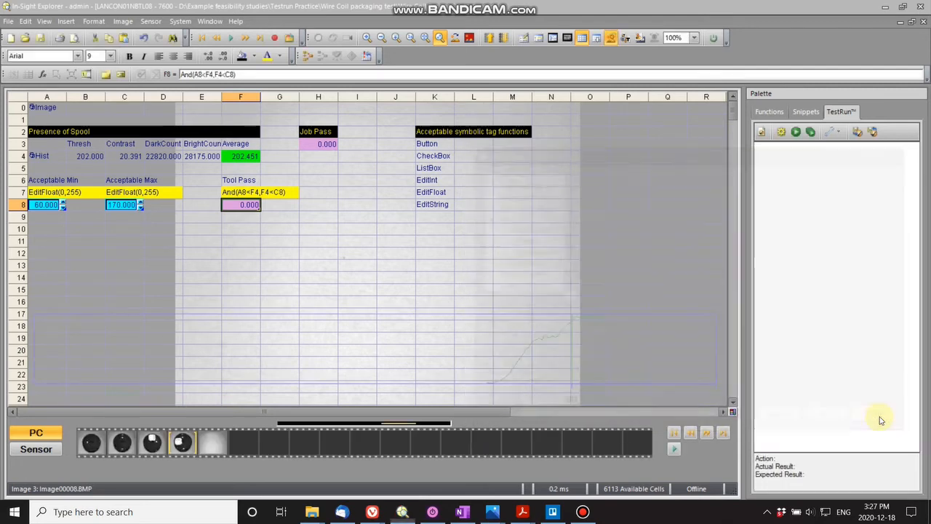
left_click(795, 136)
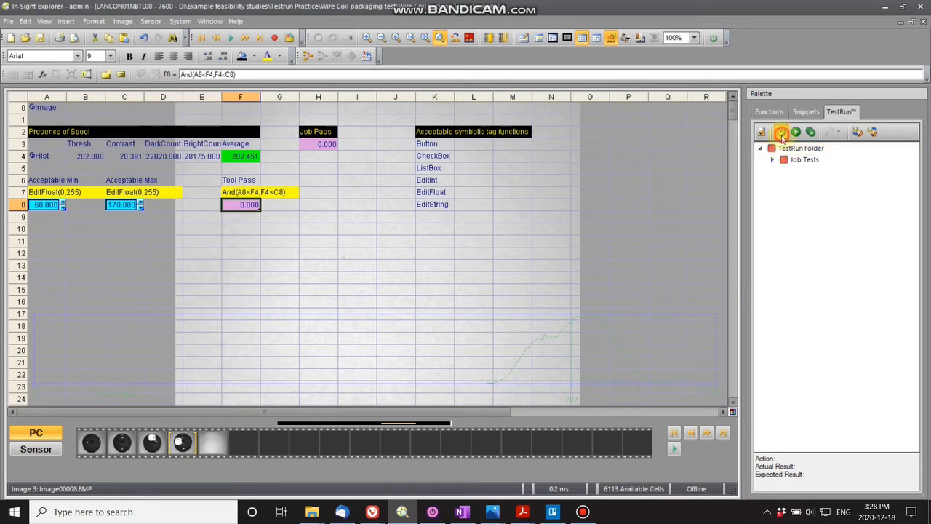
Open the TestRun setup, review the job's defect tests for Image00002.BMP, and close the setup.
left_click(780, 133)
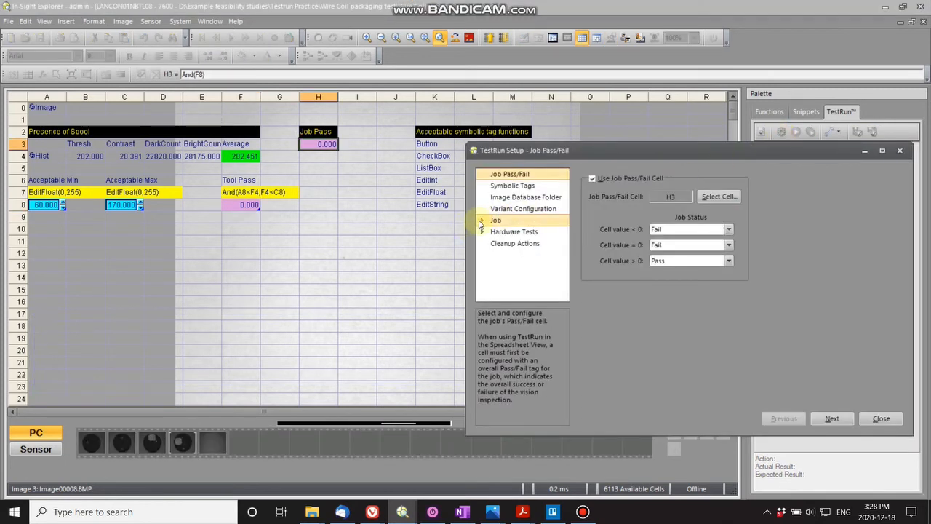
left_click(481, 220)
left_click(532, 267)
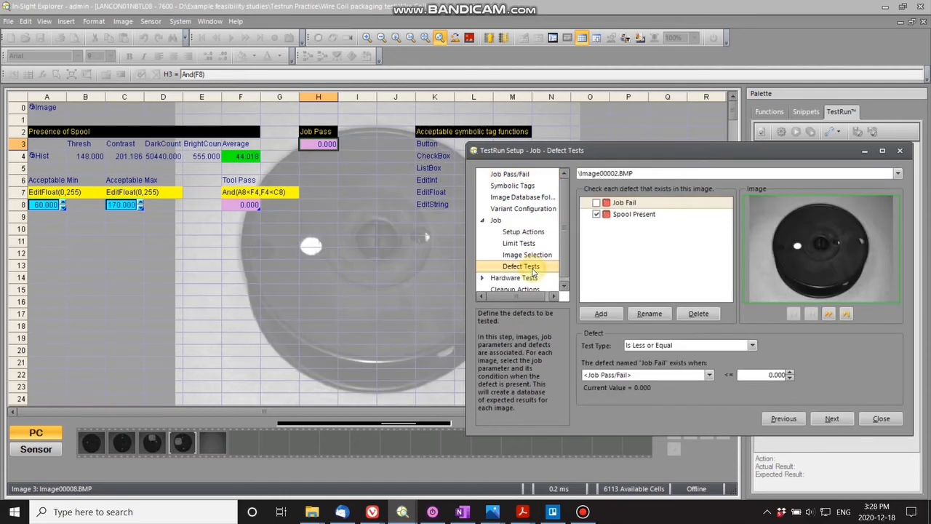
left_click(881, 419)
Run the job tests and examine the job setup results and the Spool Present verifications for Image00002.BMP and Image00003.BMP.
left_click(795, 131)
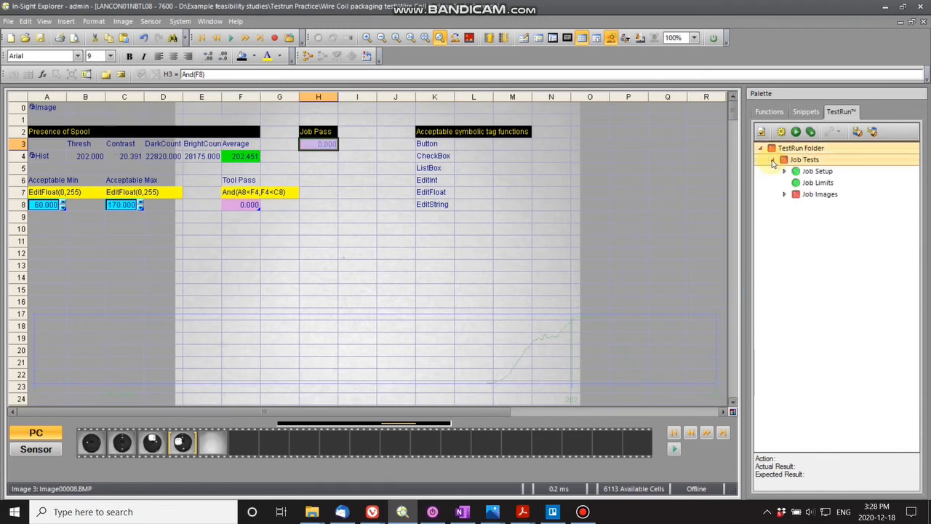
left_click(784, 172)
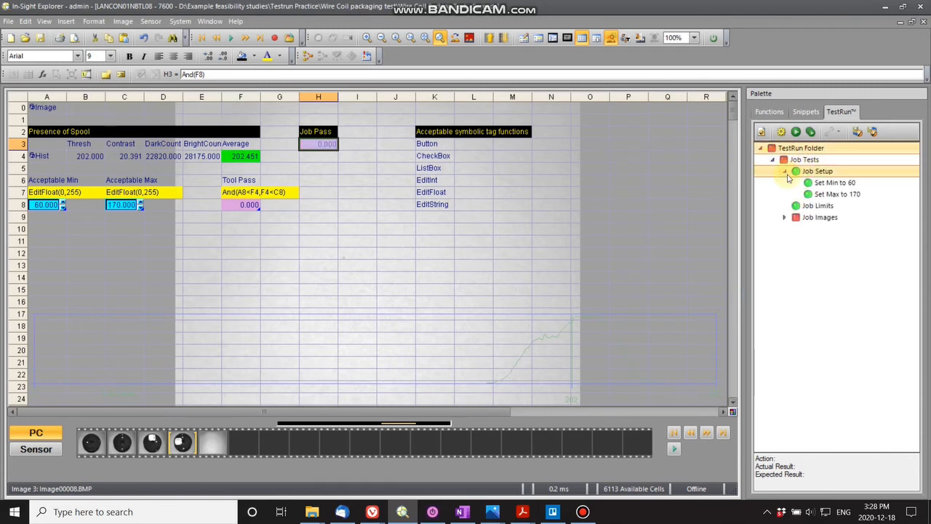
left_click(785, 219)
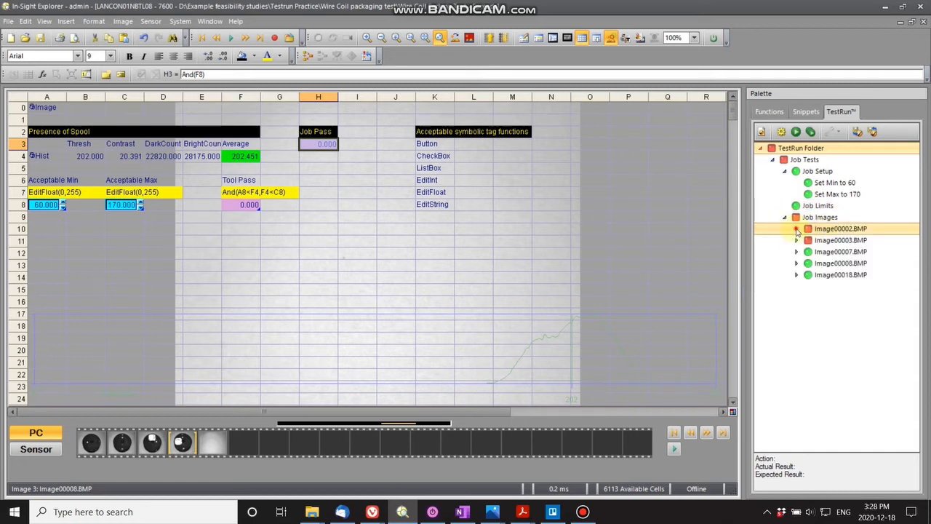
left_click(797, 228)
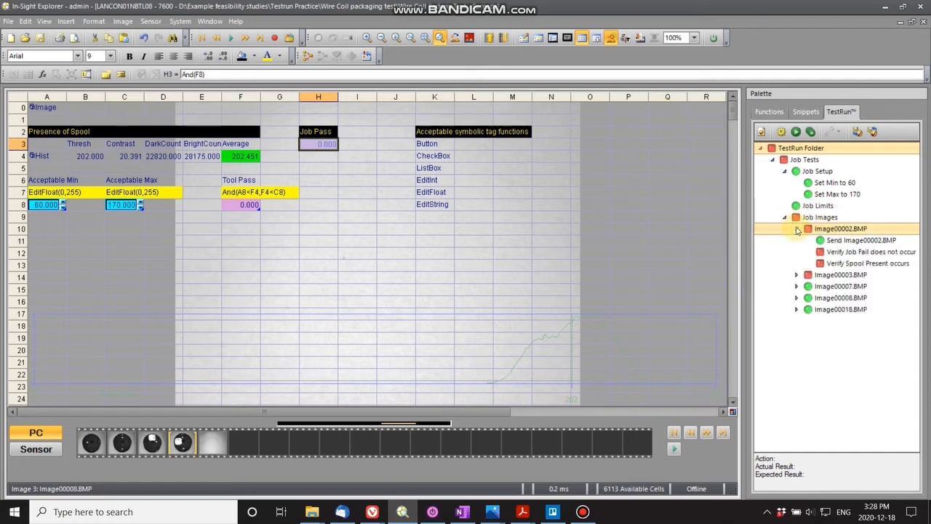
left_click(838, 268)
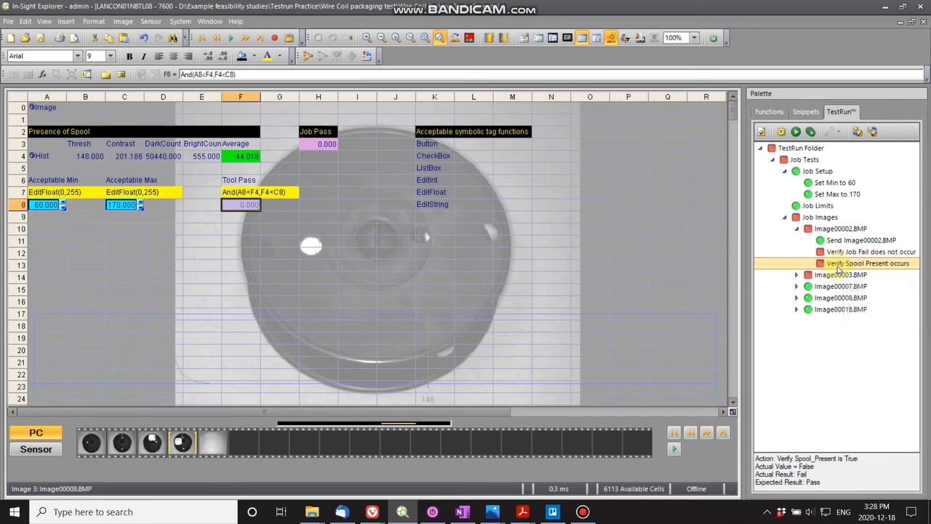
left_click(796, 275)
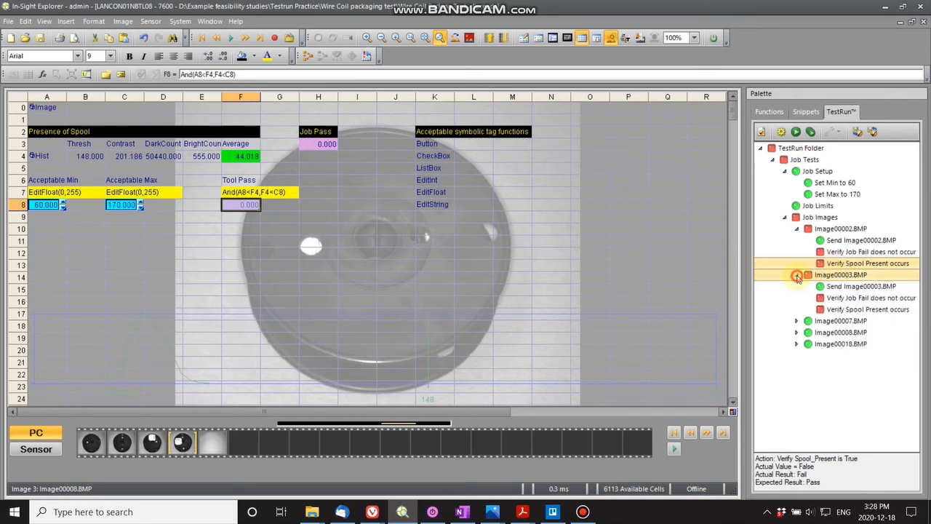
left_click(860, 311)
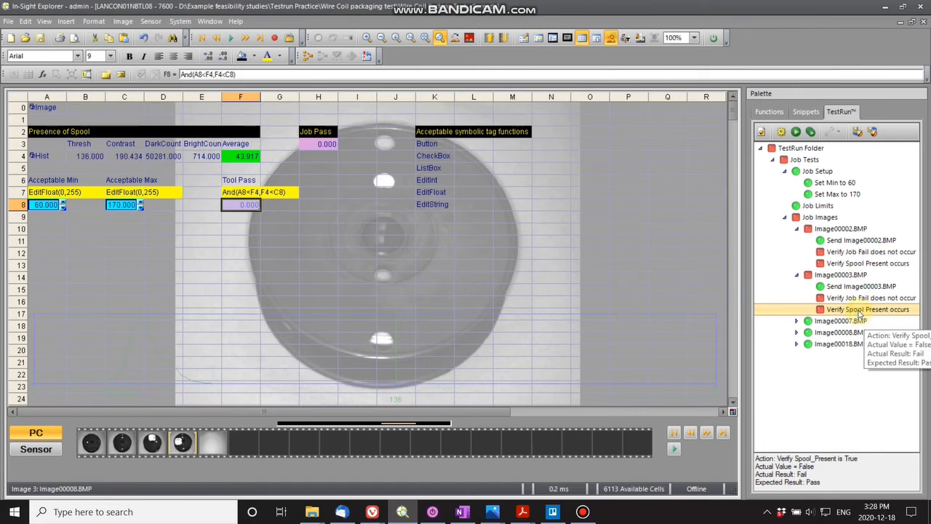
In the TestRun job's setup actions, set the Min value to 30.
left_click(781, 132)
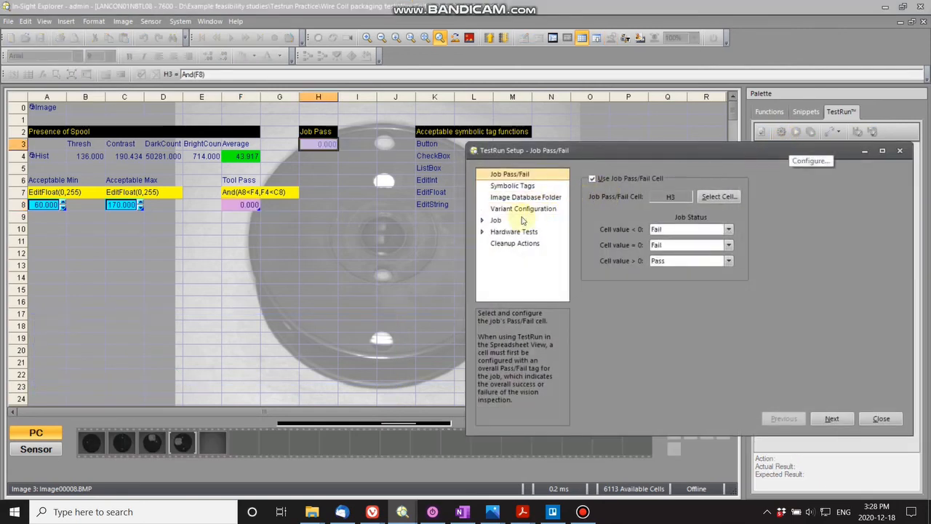
left_click(481, 221)
left_click(513, 231)
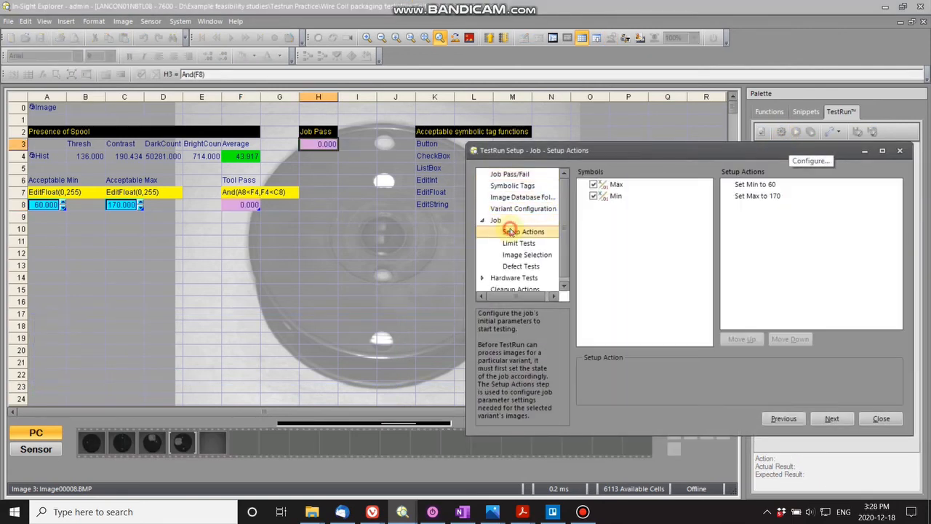
left_click(756, 184)
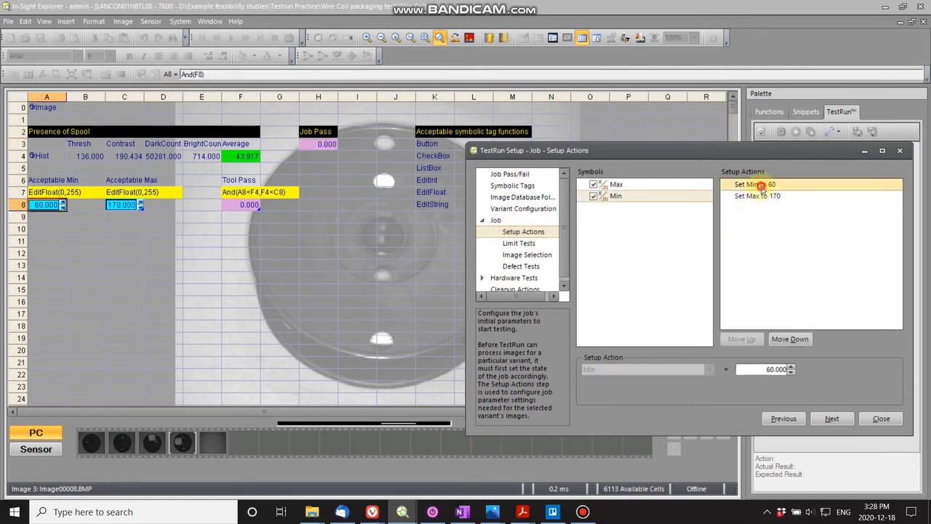
left_click_drag(764, 369, 785, 374)
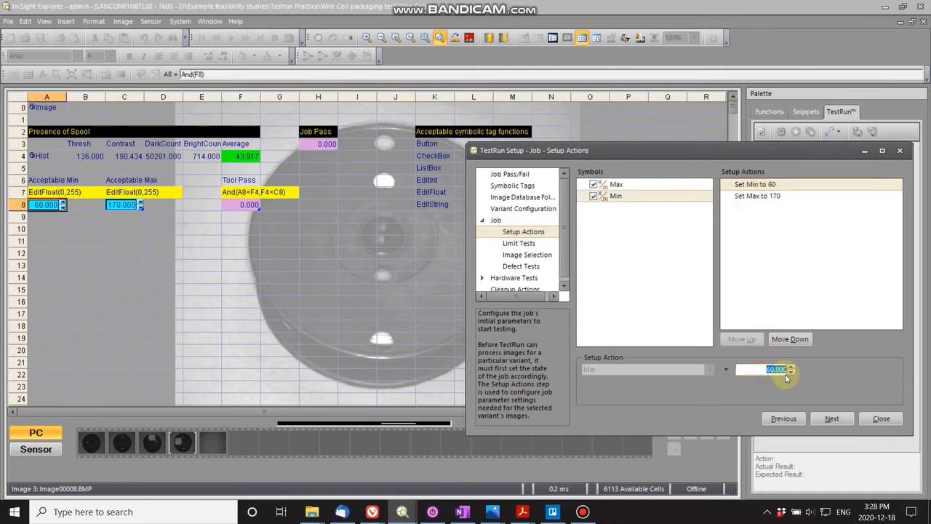
Set the Max setup action to 210 and close the TestRun setup.
left_click(772, 197)
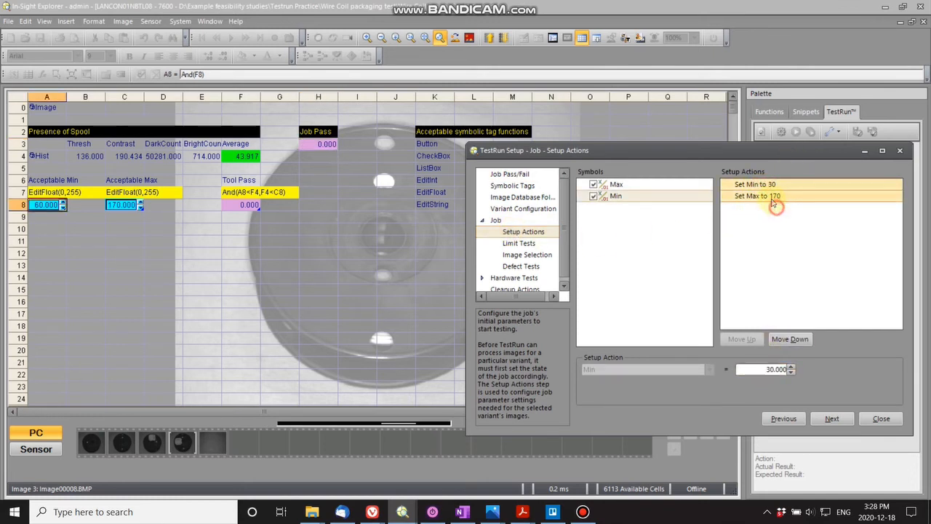
left_click_drag(765, 369, 798, 370)
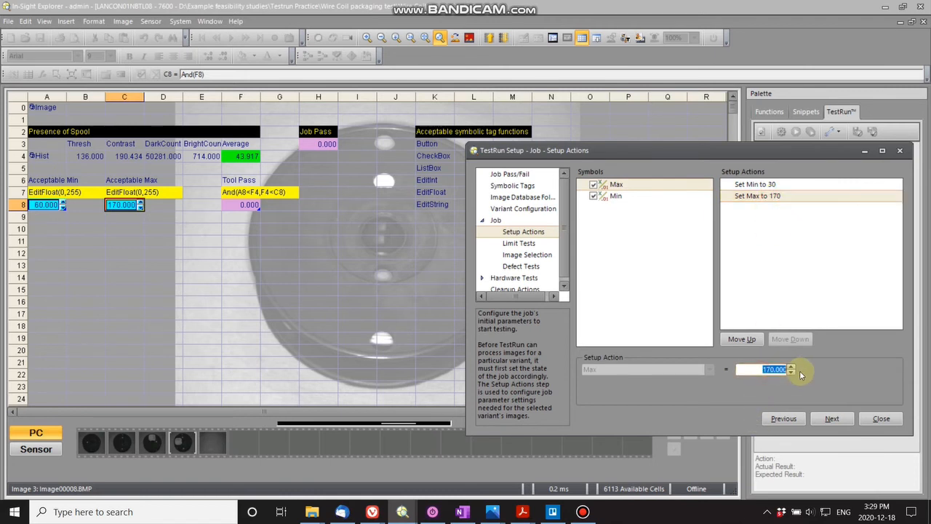
type("210")
left_click(831, 418)
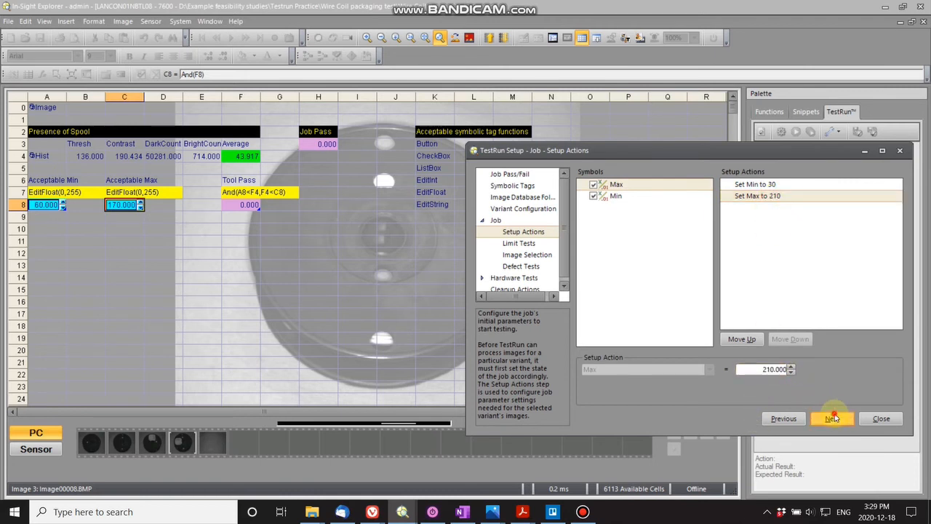
left_click(880, 420)
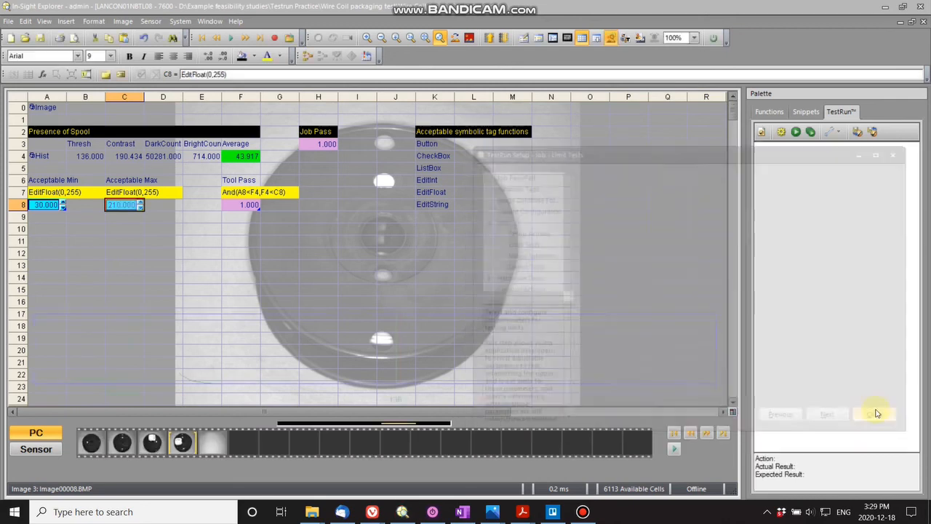
Rerun the job tests and examine the image results, including the Job Fail and Spool Present verifications for Image00018.BMP.
left_click(797, 133)
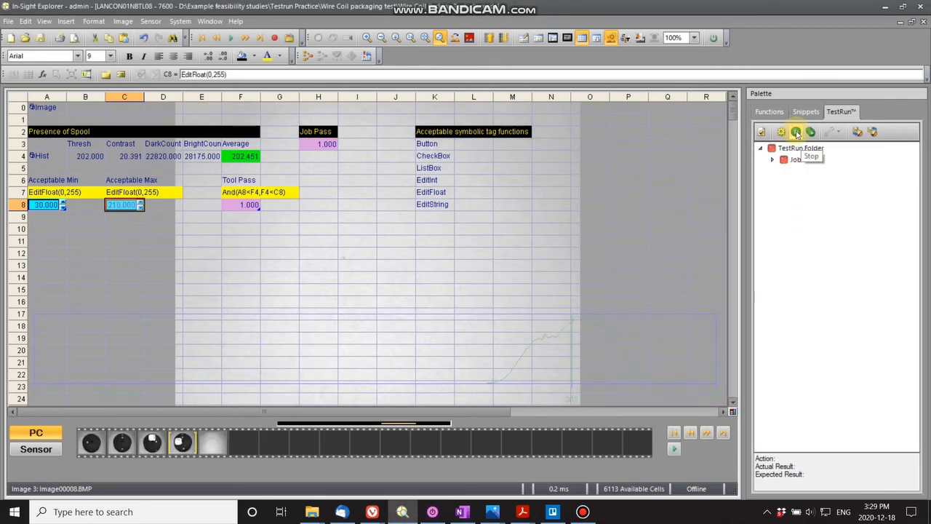
left_click(773, 160)
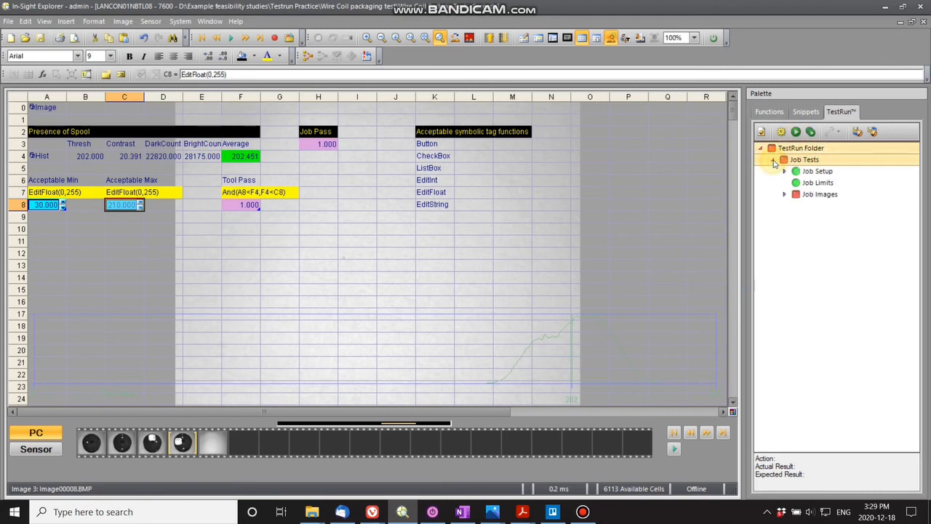
left_click(785, 195)
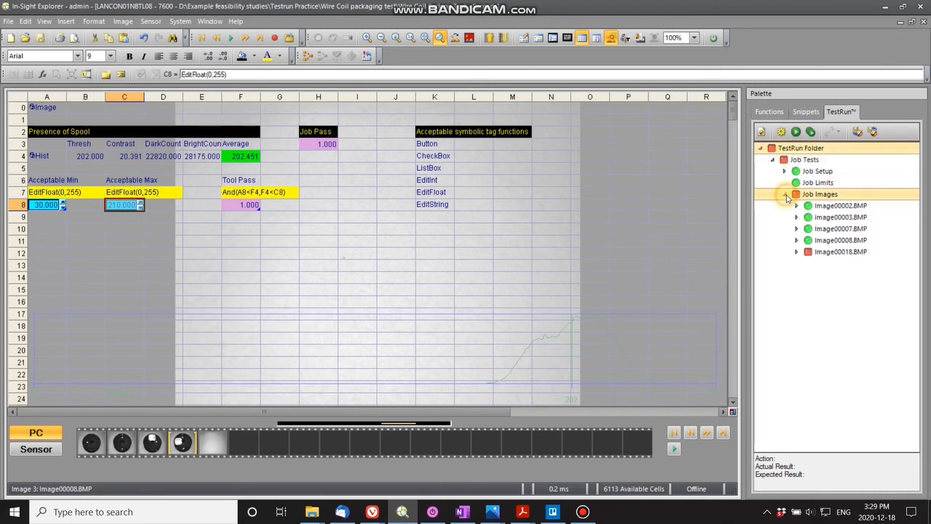
left_click(838, 207)
left_click(835, 217)
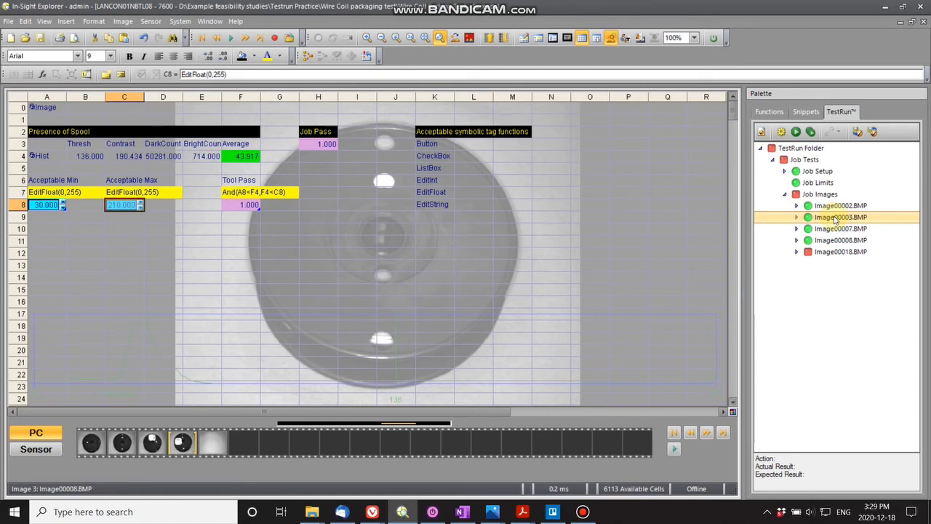
left_click(835, 252)
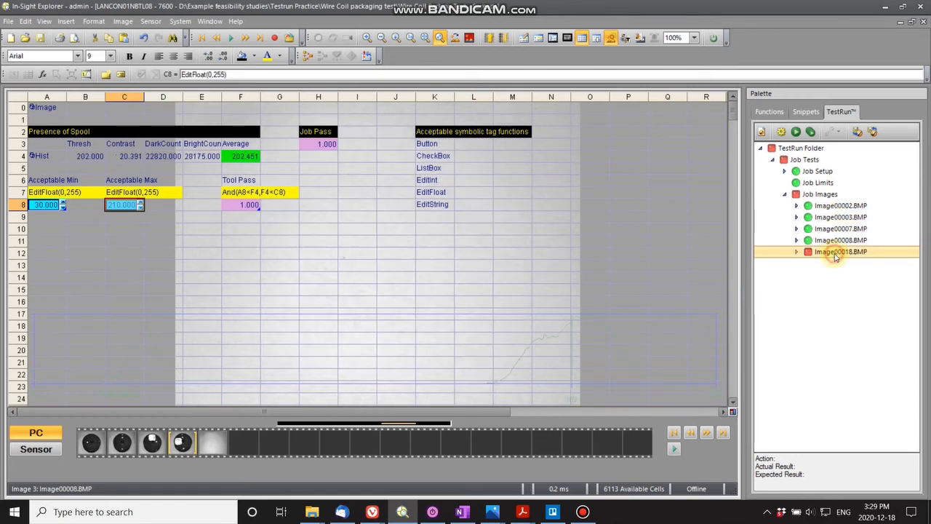
left_click(797, 251)
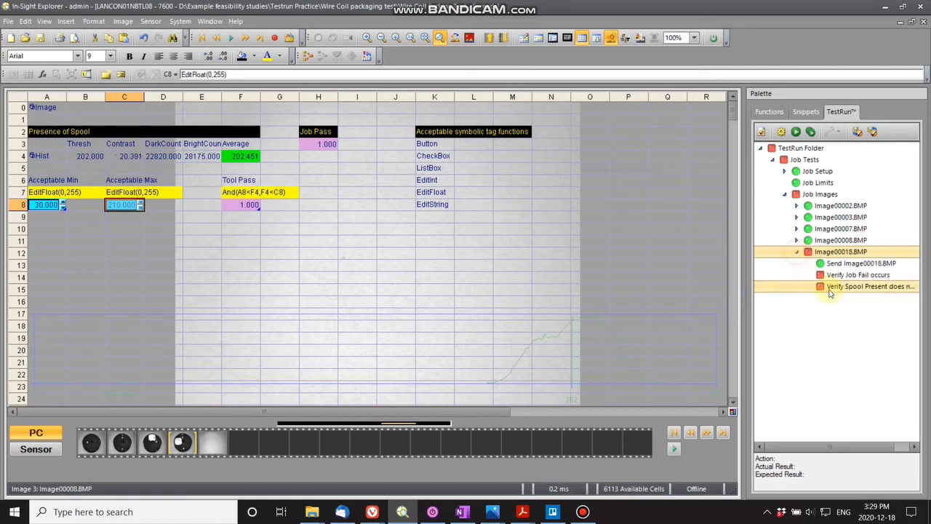
left_click(852, 277)
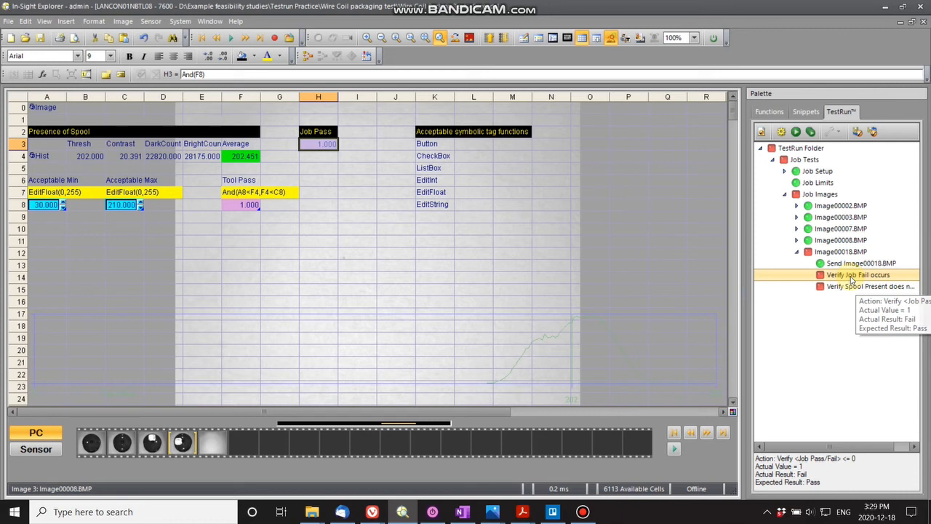
left_click(857, 287)
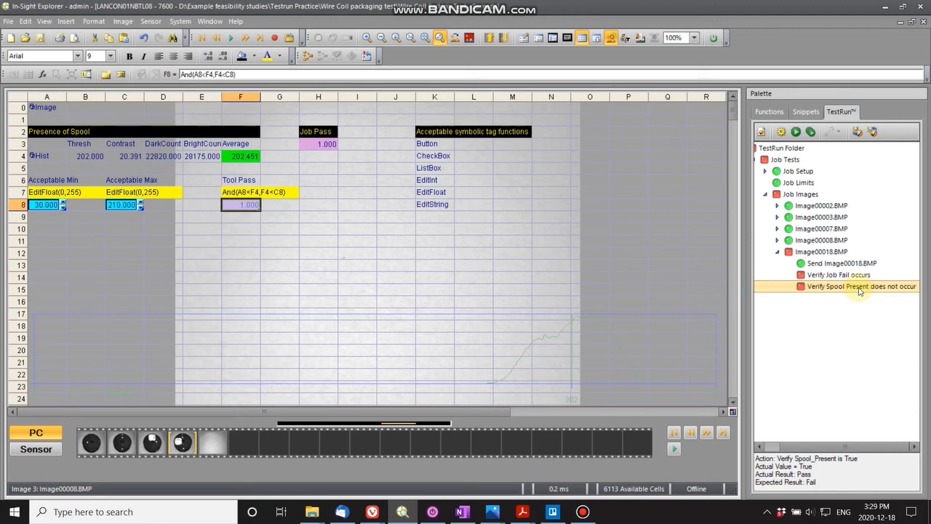
Reopen the TestRun setup, set the job's Max setup action to 170, and close the setup.
left_click(780, 133)
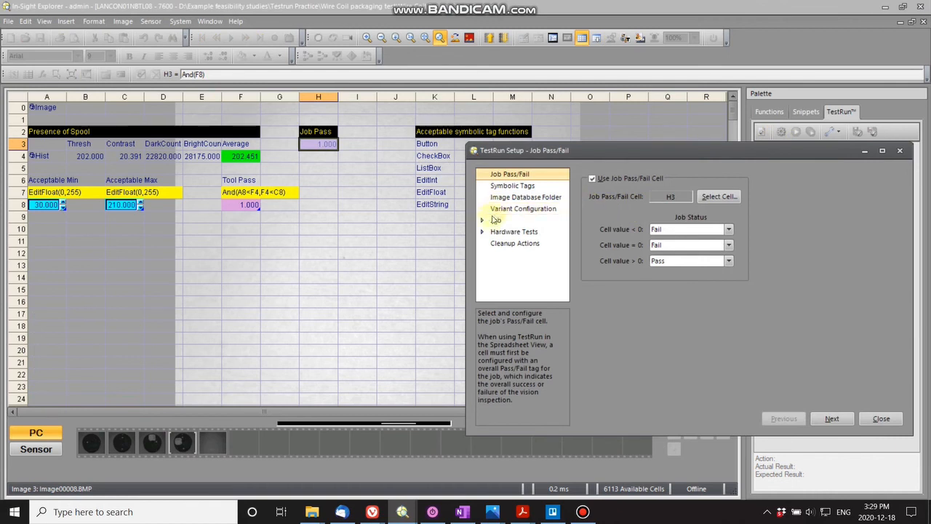
left_click(482, 221)
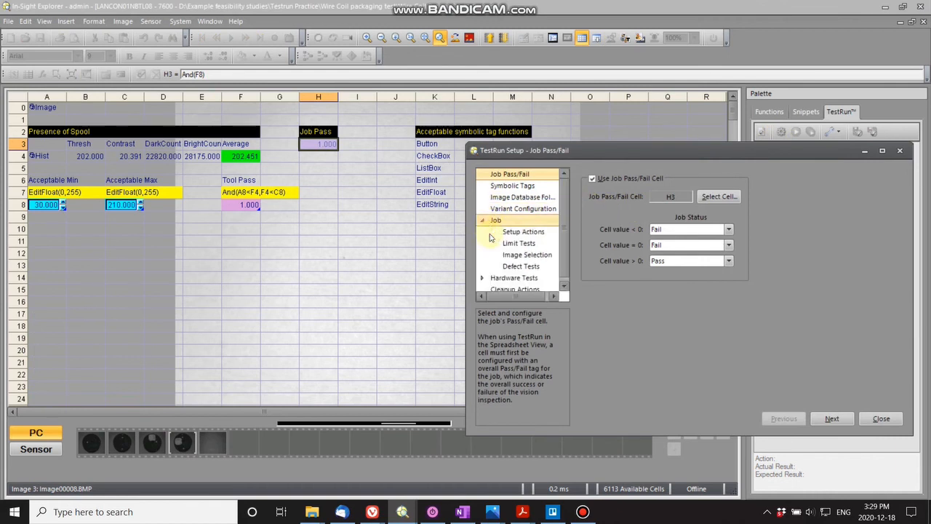
left_click(517, 263)
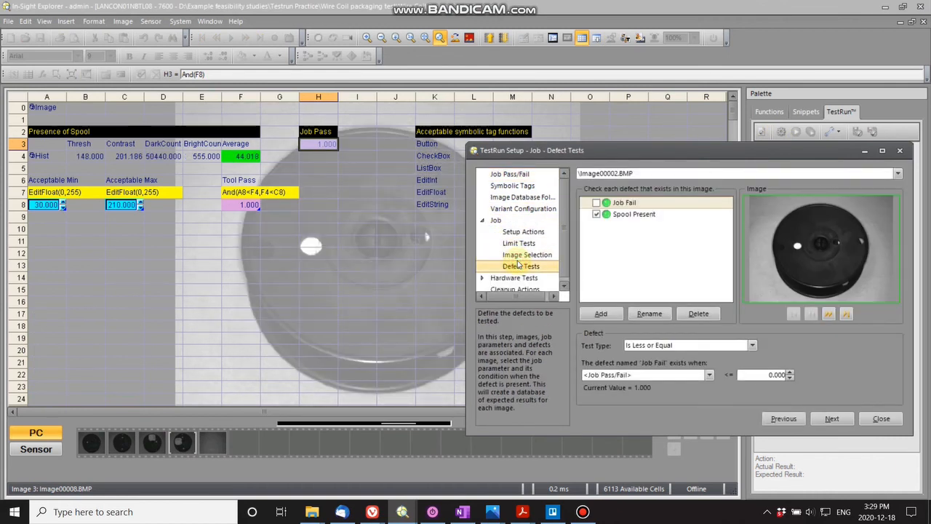
left_click(523, 231)
left_click(766, 197)
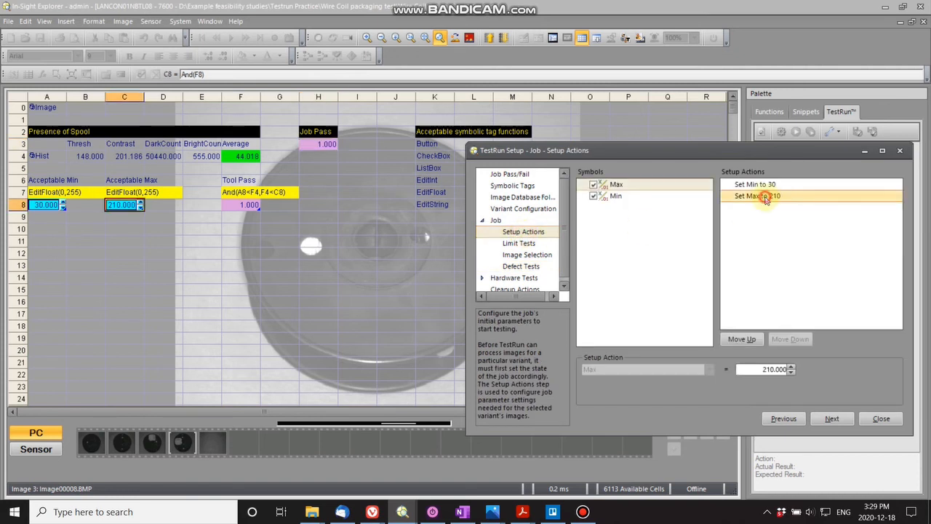
left_click_drag(761, 369, 810, 371)
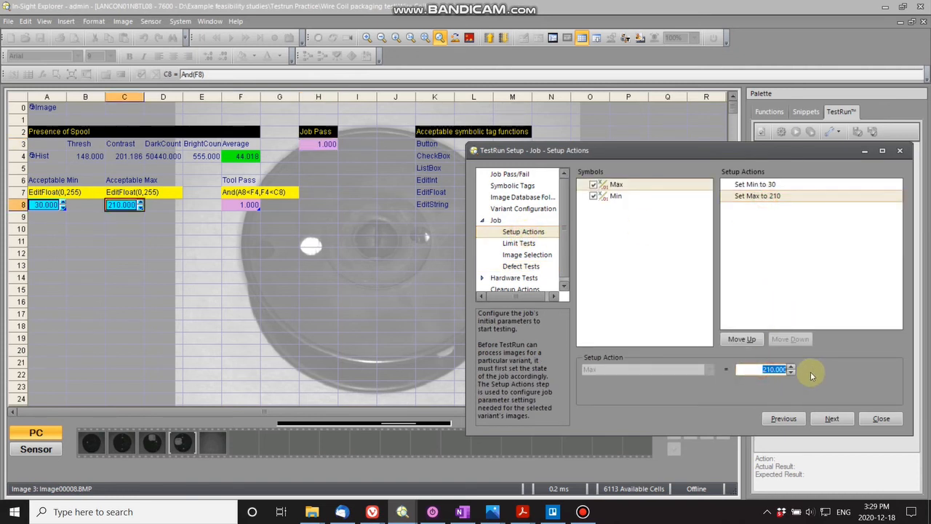
type("170")
left_click(833, 419)
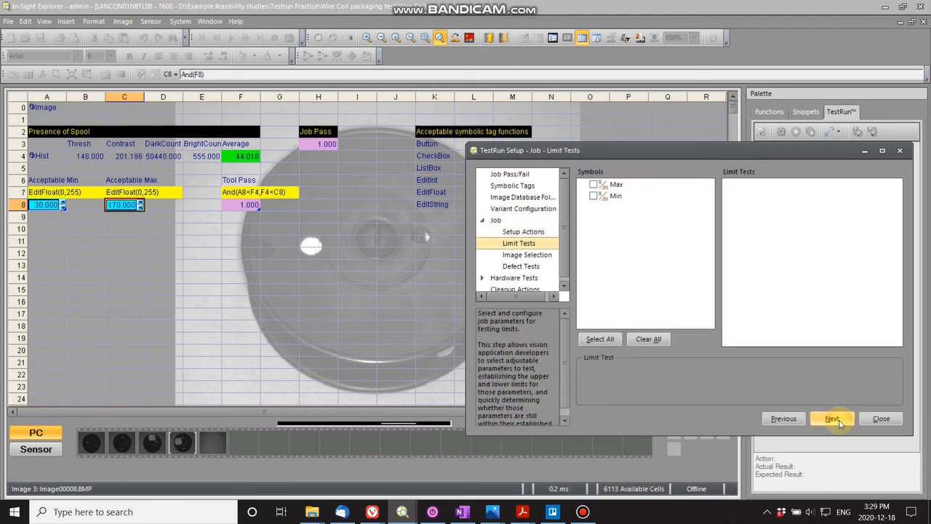
left_click(833, 419)
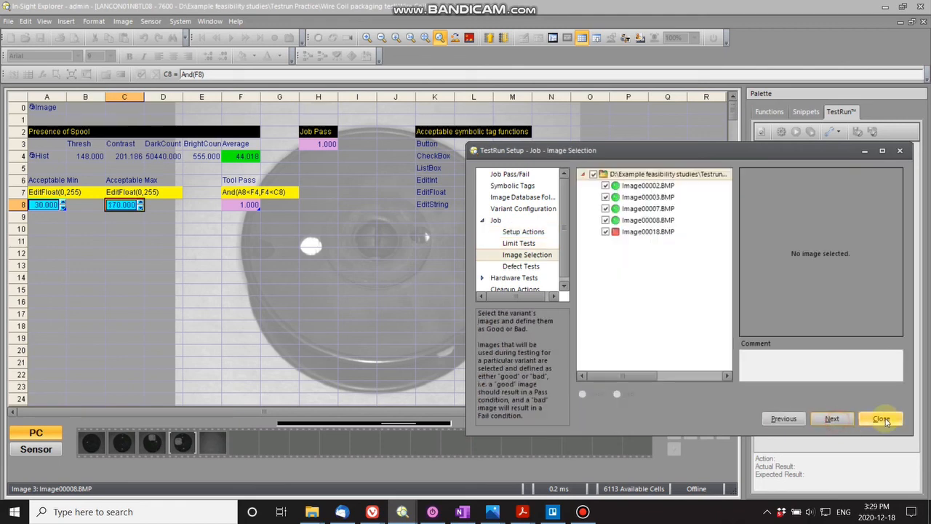
left_click(881, 418)
Run the job tests with the revised limits and expand the results to list each job image.
left_click(795, 131)
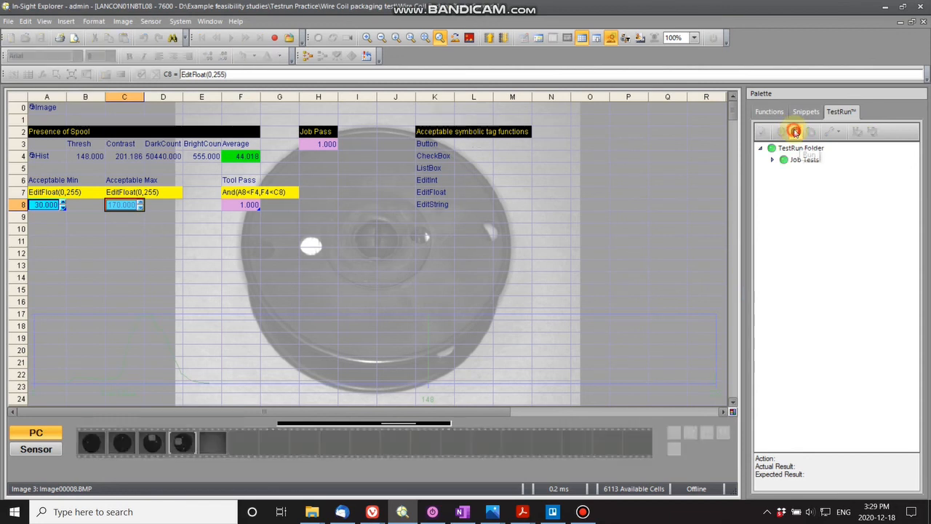
left_click(773, 159)
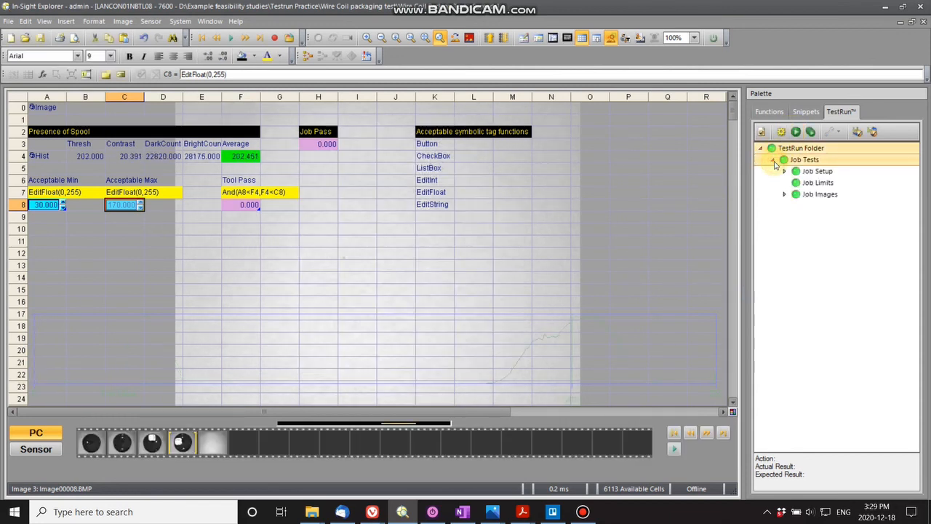
left_click(787, 196)
left_click(785, 195)
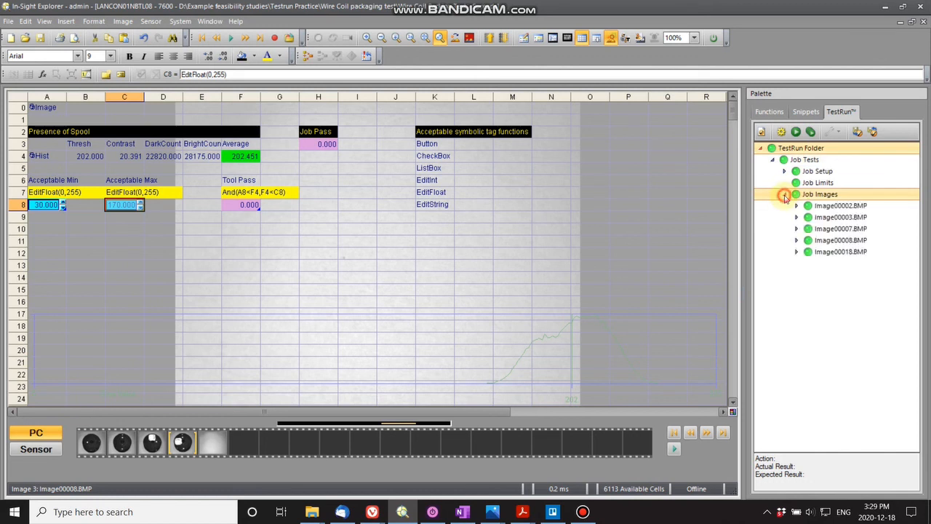